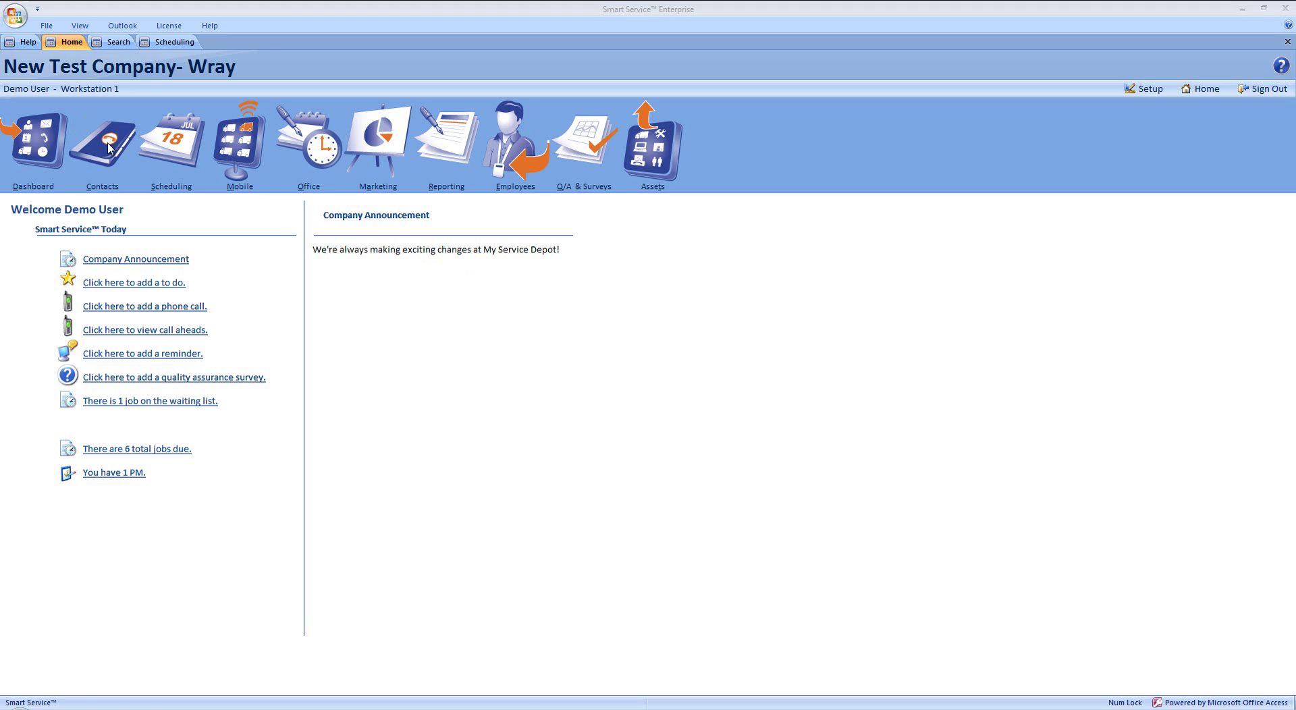
# - Search the customer contacts by first name and open the Athena's Doggy Day Care customer record
pyautogui.click(150, 89)
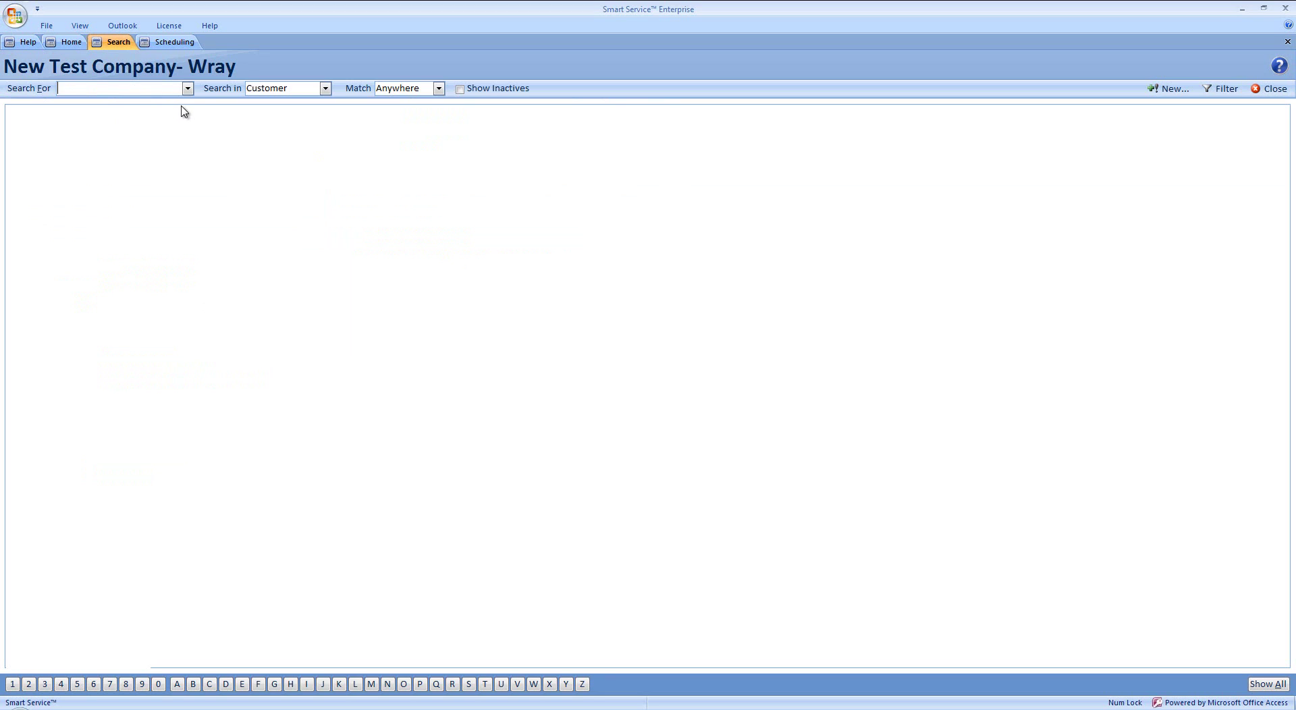
pyautogui.write('athena')
pyautogui.press('Return')
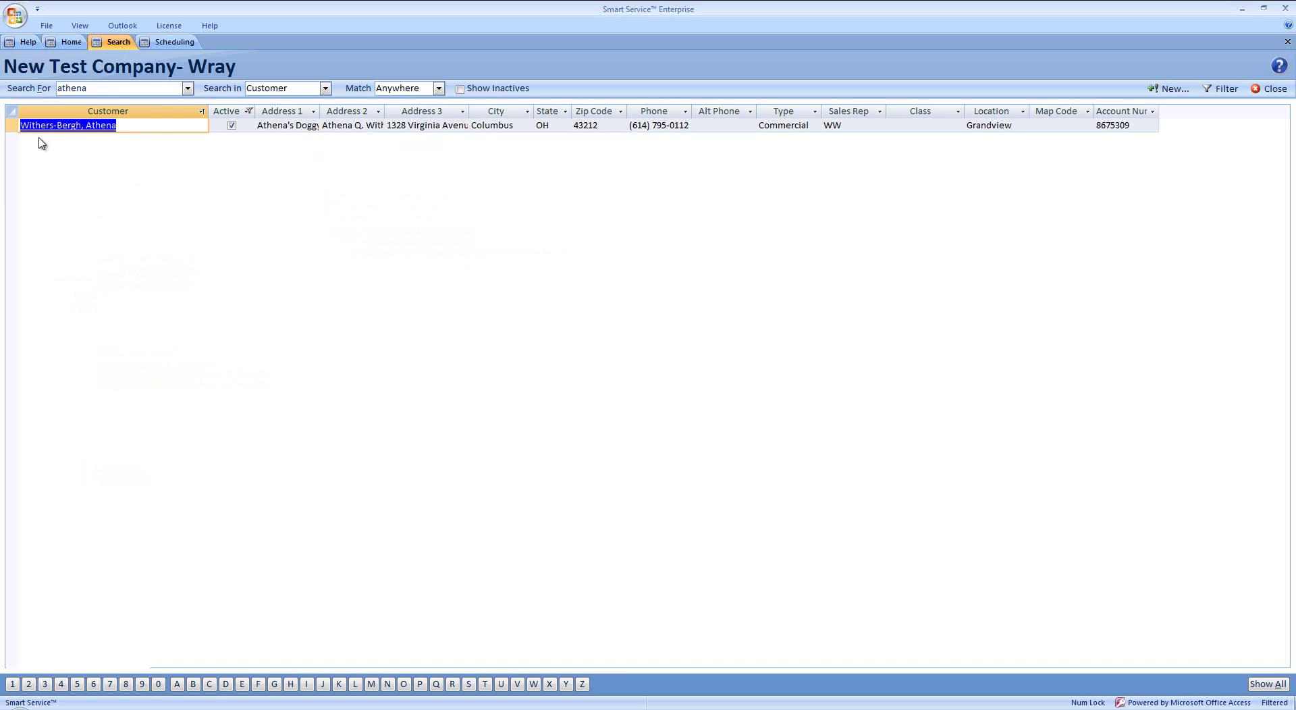
pyautogui.click(52, 130)
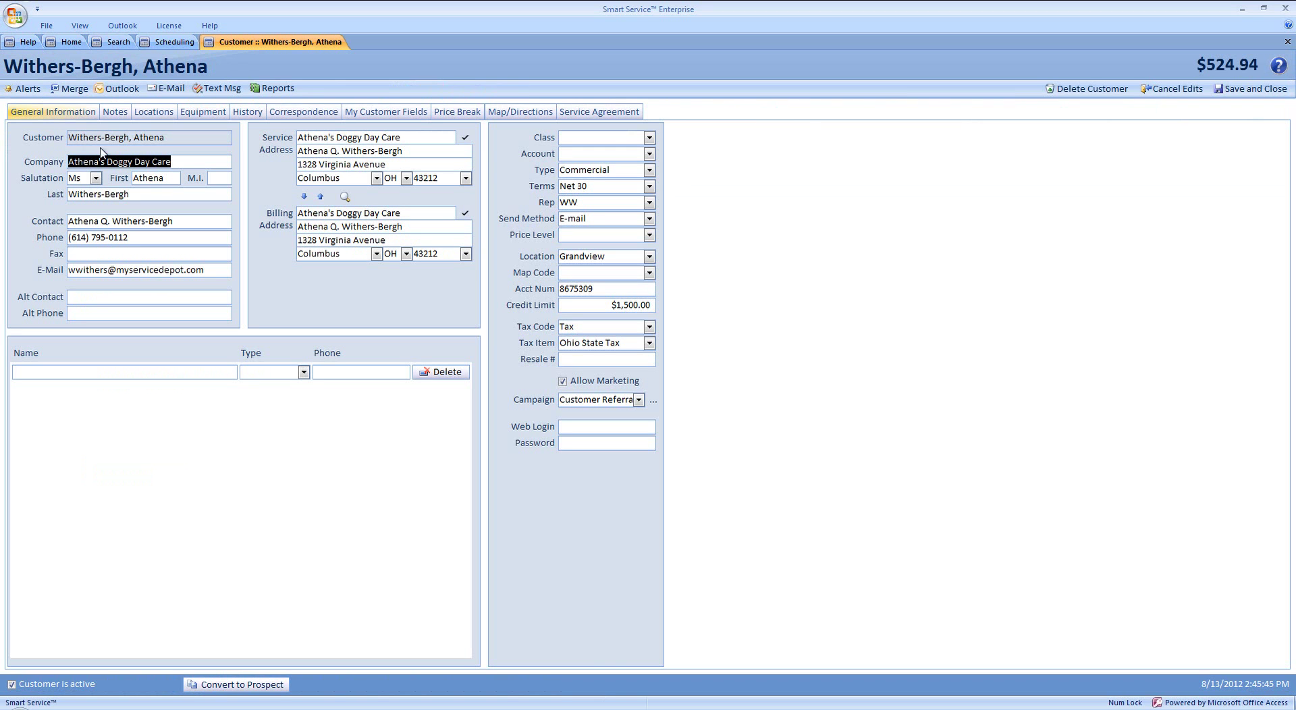
# - Add an alert to the customer reading "Please thank for the thoughtful card she sent about our great customer service"
pyautogui.click(28, 91)
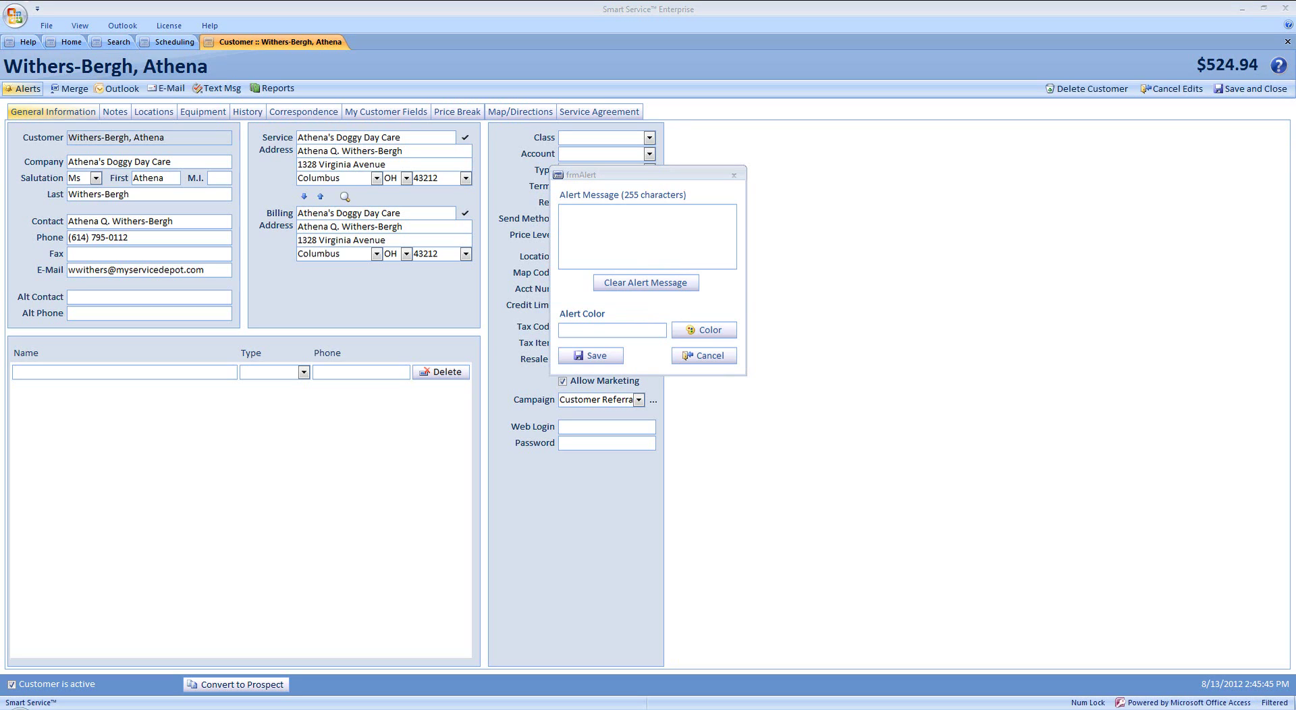
pyautogui.click(622, 226)
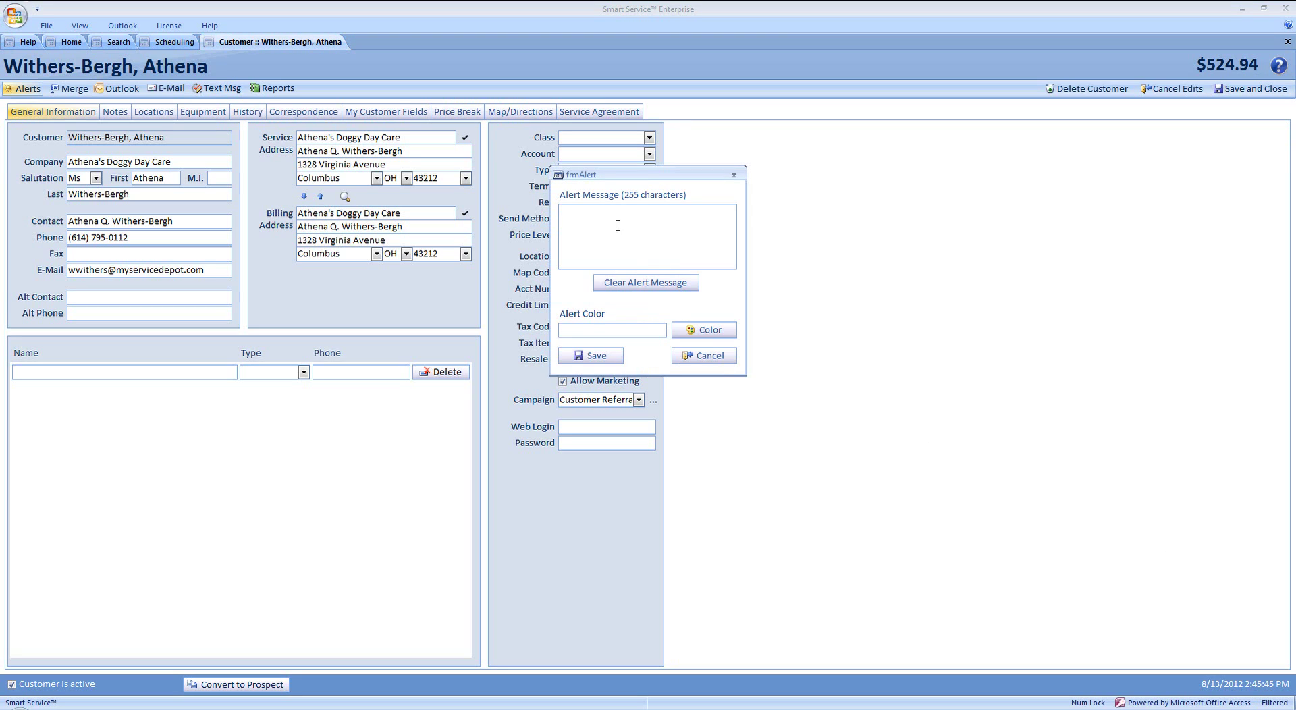
pyautogui.write('Please thank for the thoughtful c')
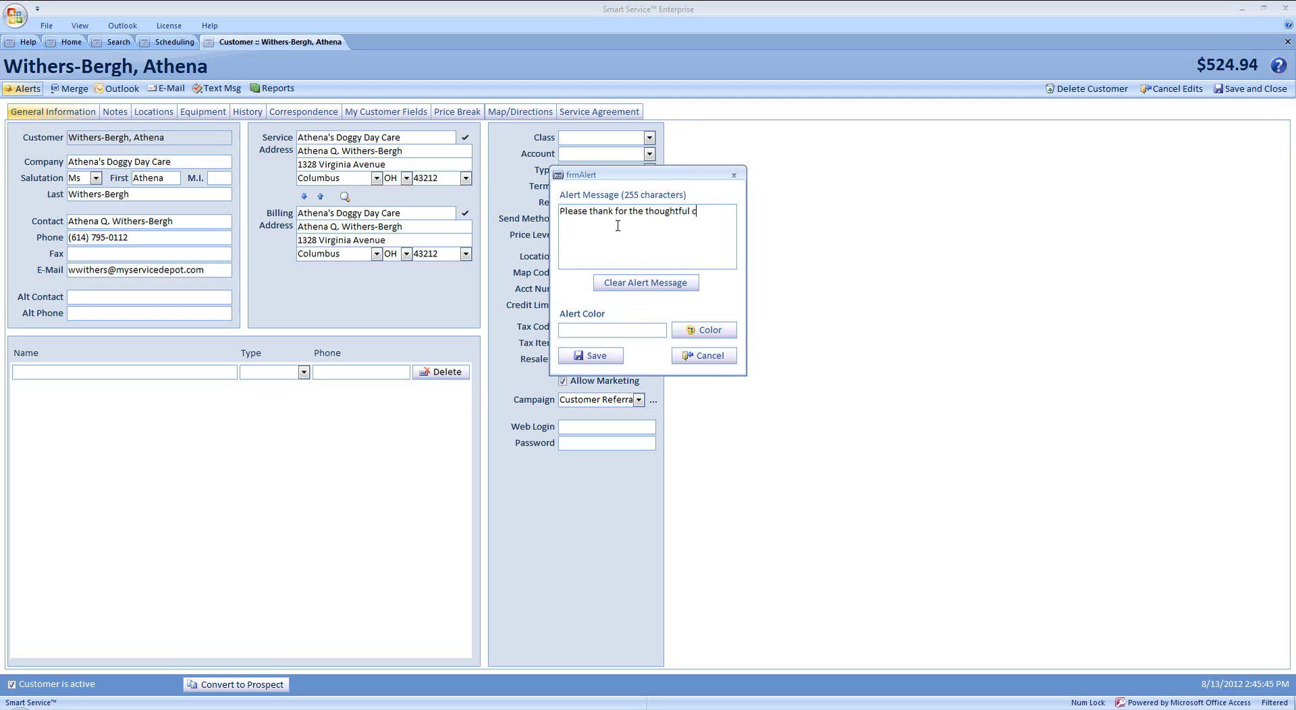
pyautogui.write('ars she sent about our great customer service')
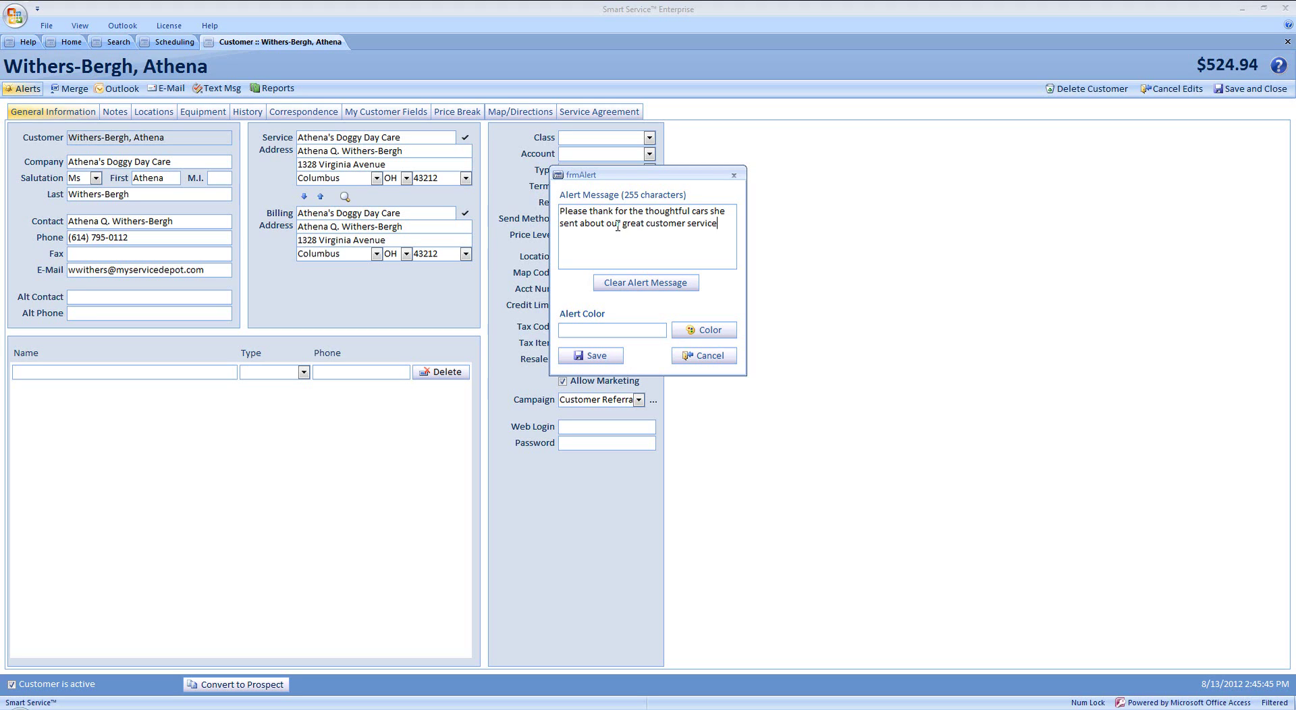
pyautogui.click(708, 213)
pyautogui.press('BackSpace')
pyautogui.write('d')
# - Set the alert color to light purple (red 196, green 184, blue 250) and save the alert
pyautogui.click(711, 331)
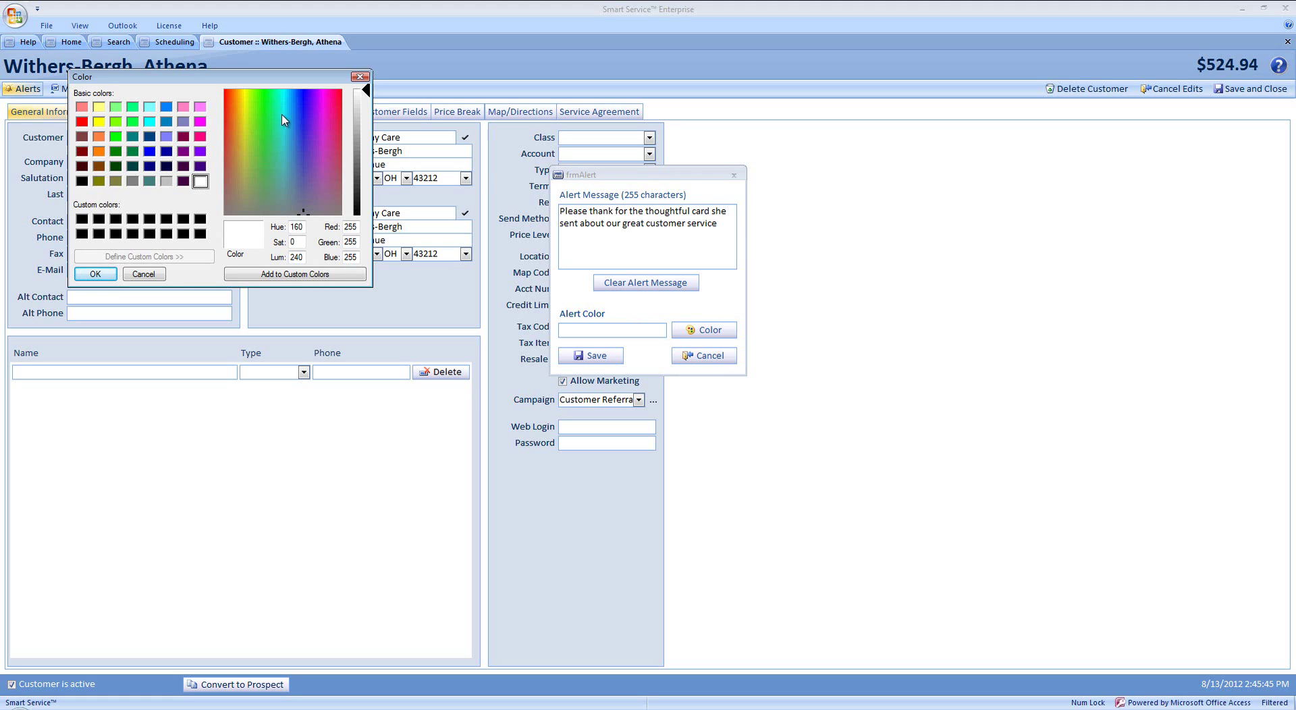
pyautogui.click(309, 113)
pyautogui.click(357, 110)
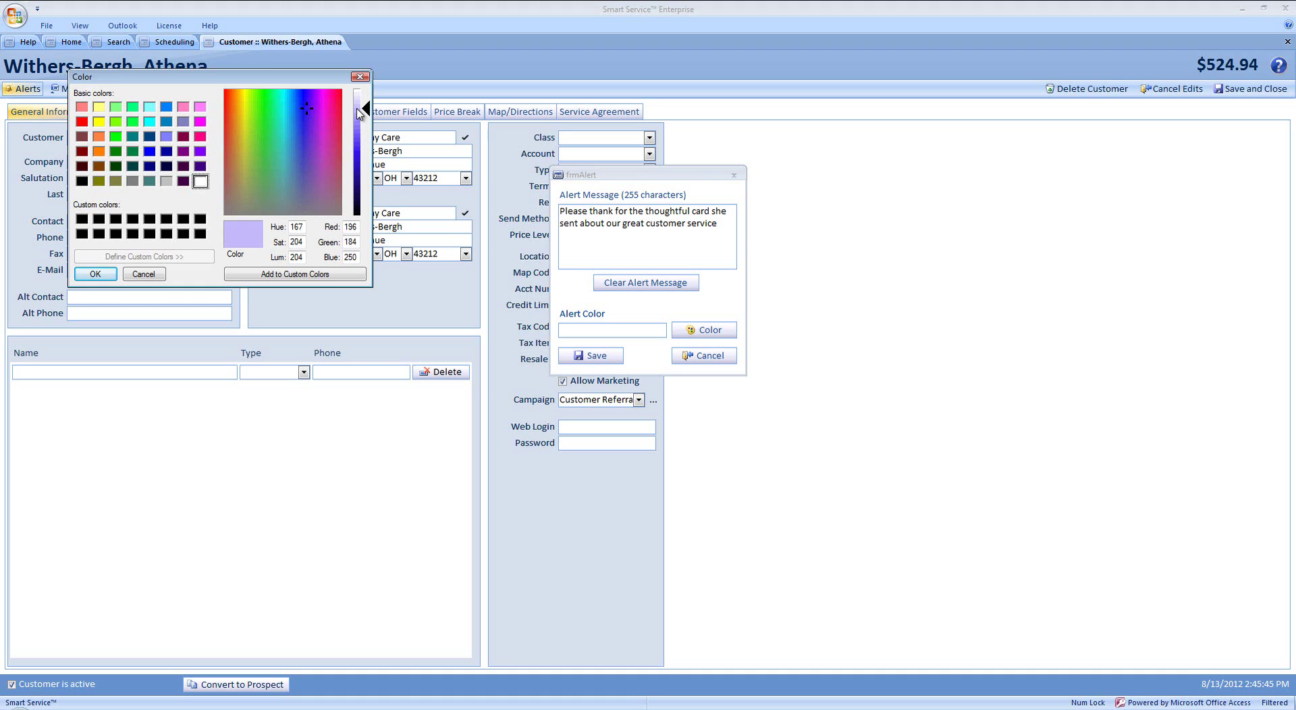
pyautogui.click(292, 277)
pyautogui.click(93, 274)
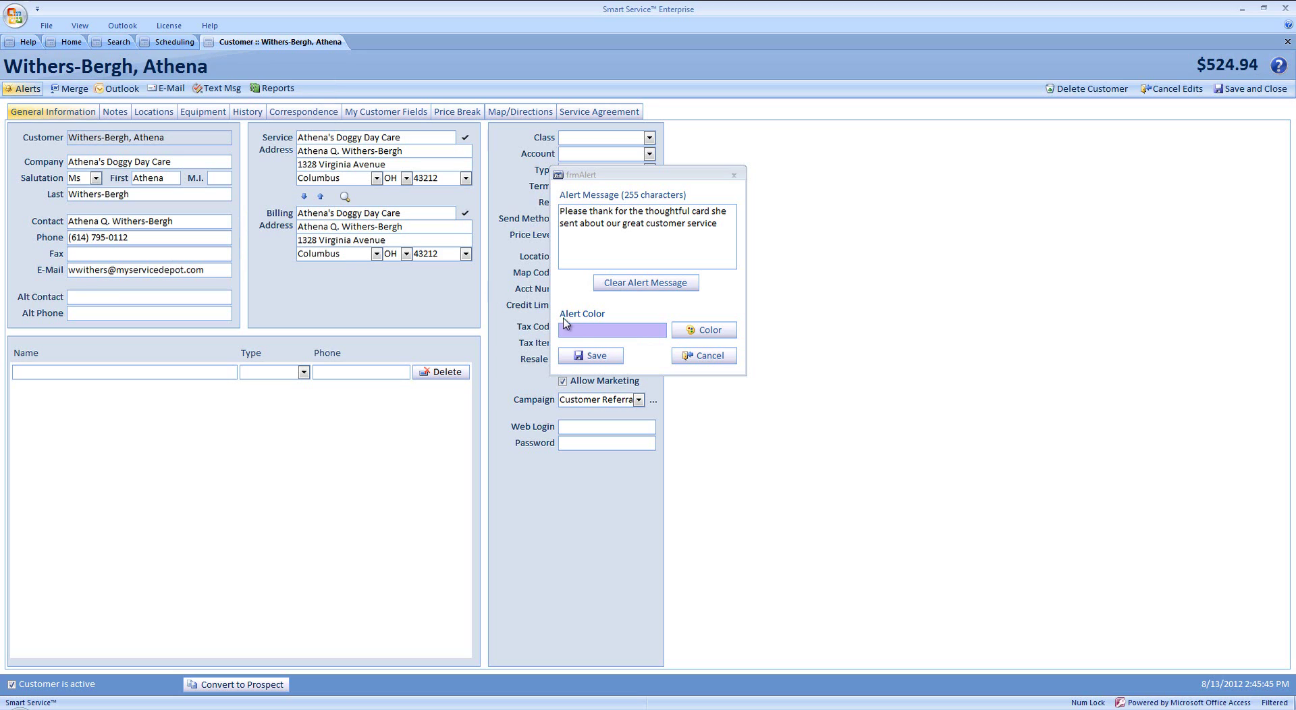
pyautogui.click(582, 357)
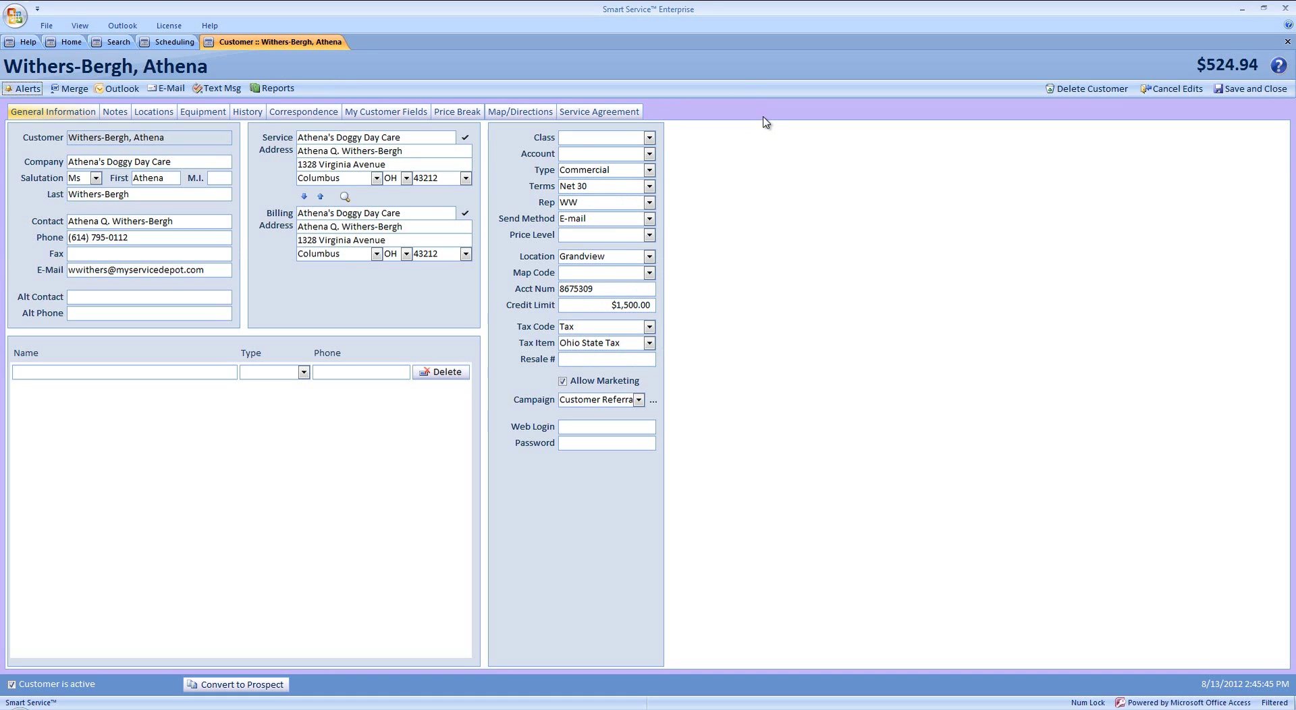
# - Save and close the customer record, reopen it from the search list and acknowledge the customer alert
pyautogui.click(1234, 92)
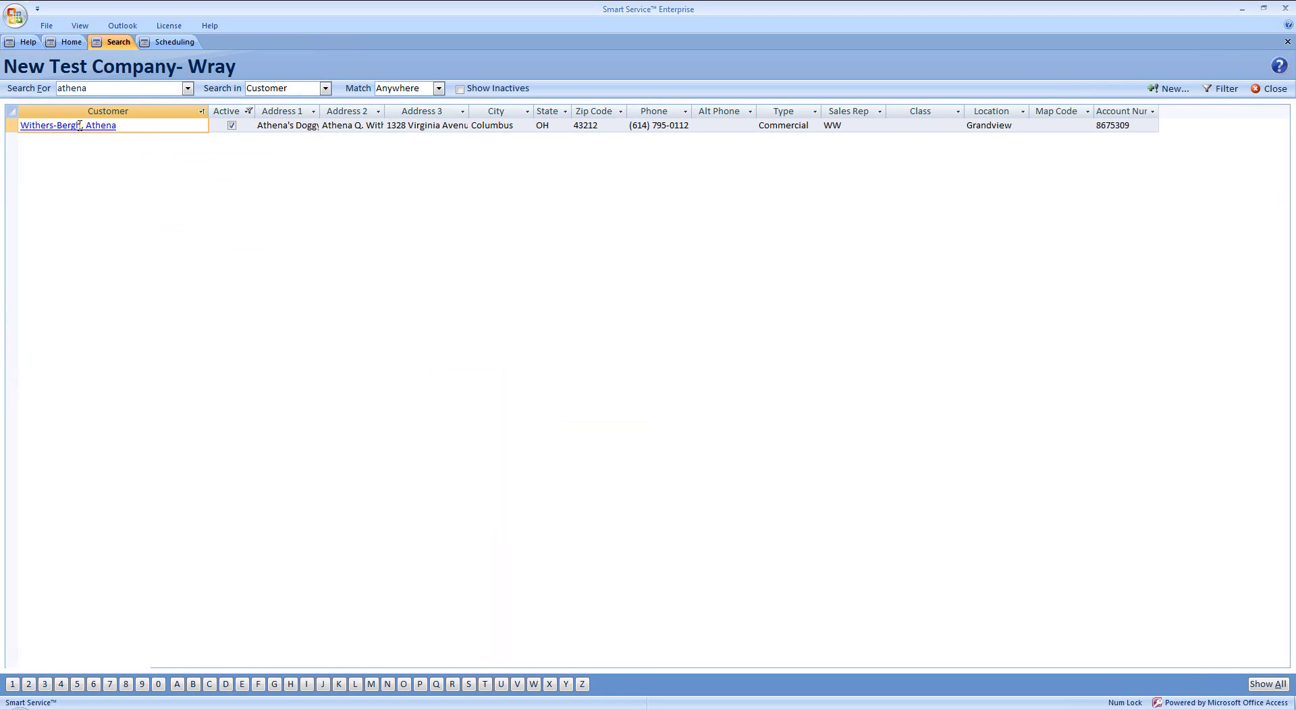
pyautogui.click(80, 126)
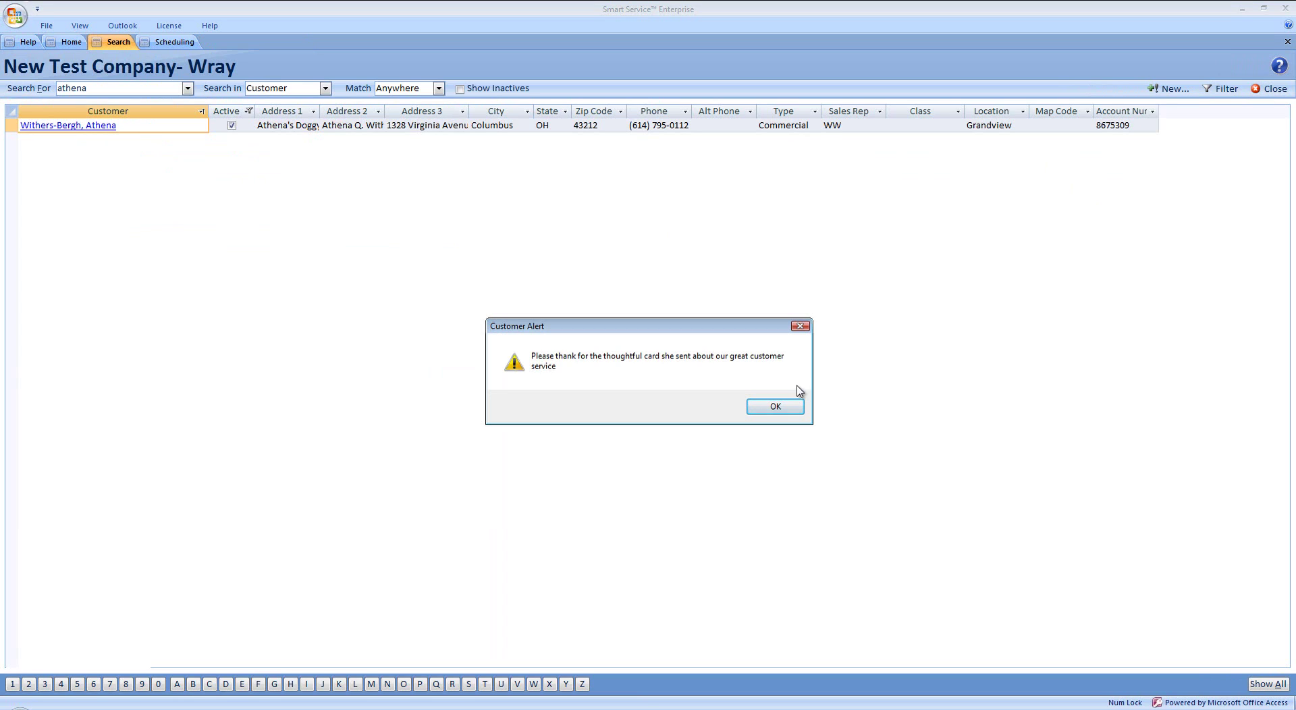
pyautogui.click(776, 407)
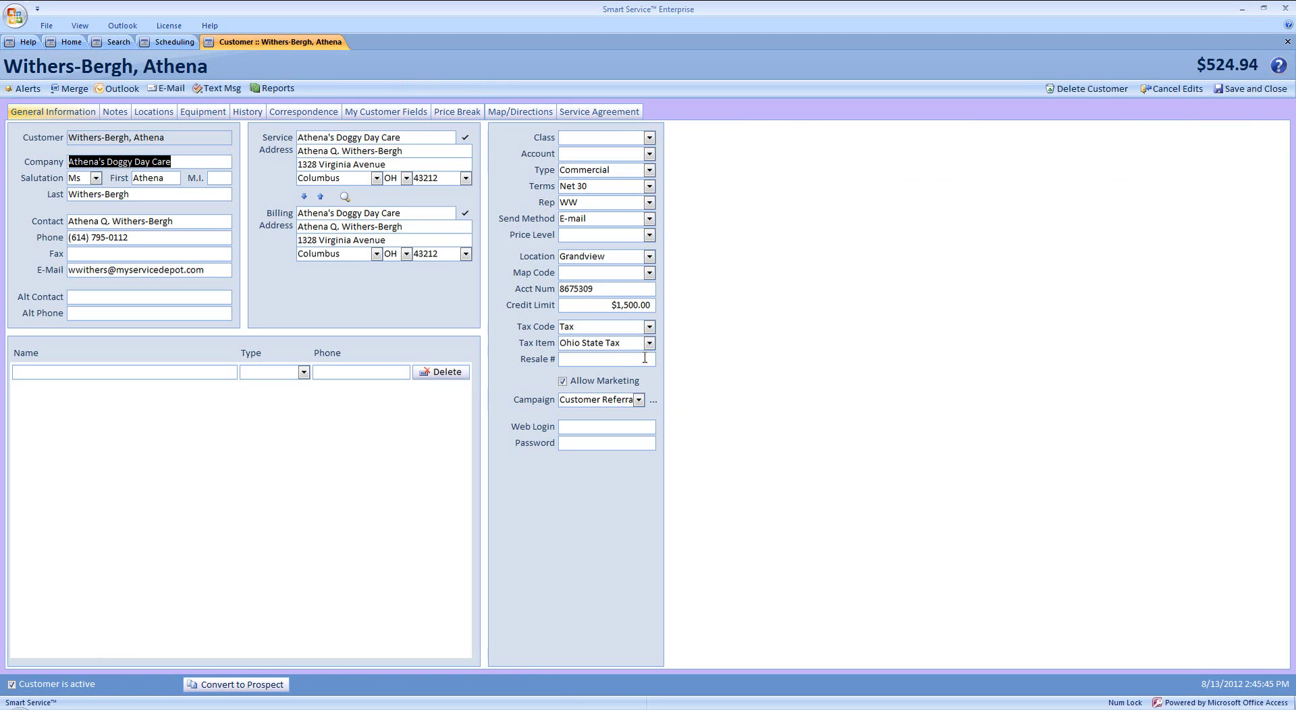
# - Start a new job on the January 10, 2013 schedule from 9:00 to 11:00 for the second technician
pyautogui.click(172, 43)
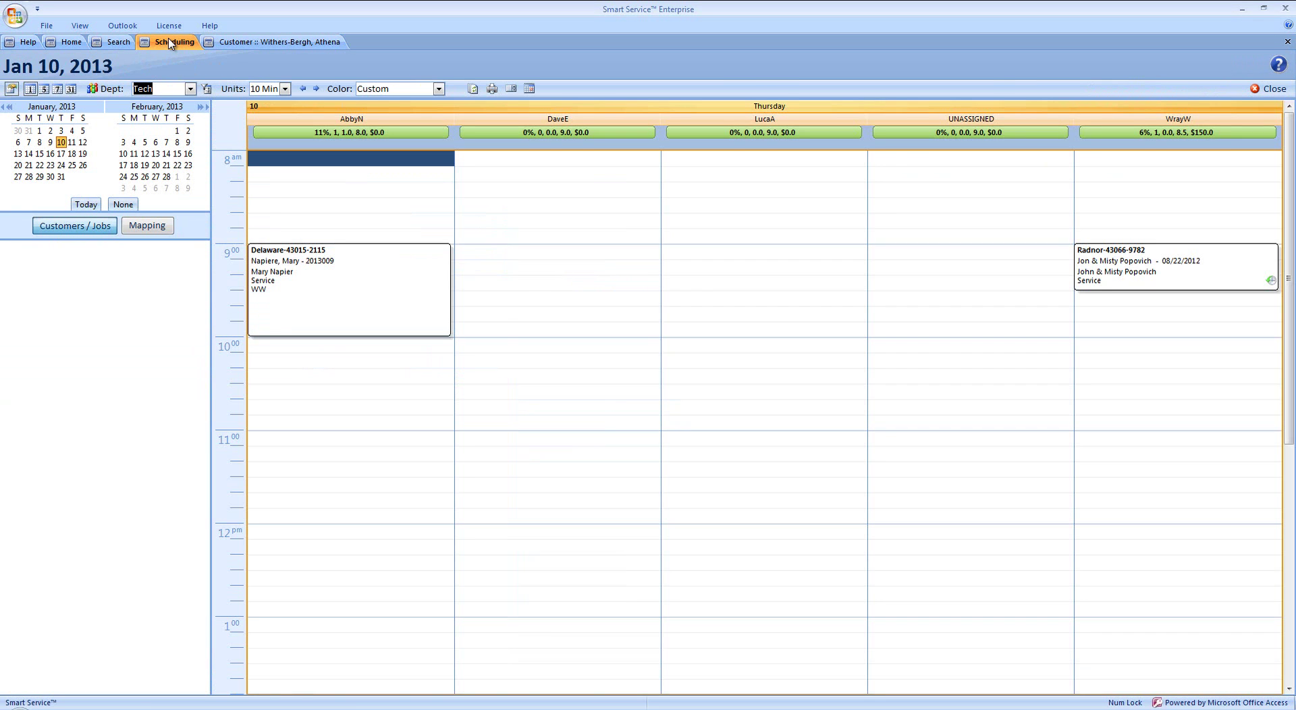
pyautogui.moveTo(508, 253); pyautogui.dragTo(526, 424)
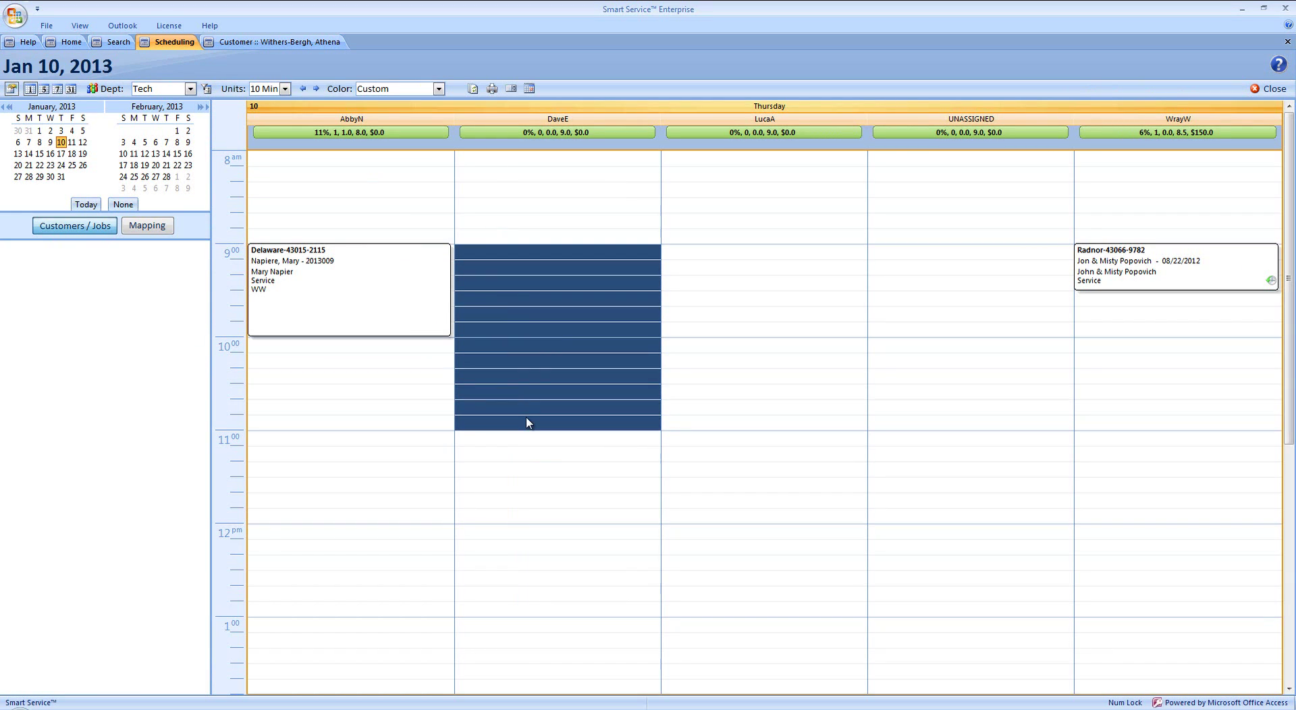
pyautogui.rightClick(517, 312)
pyautogui.click(573, 381)
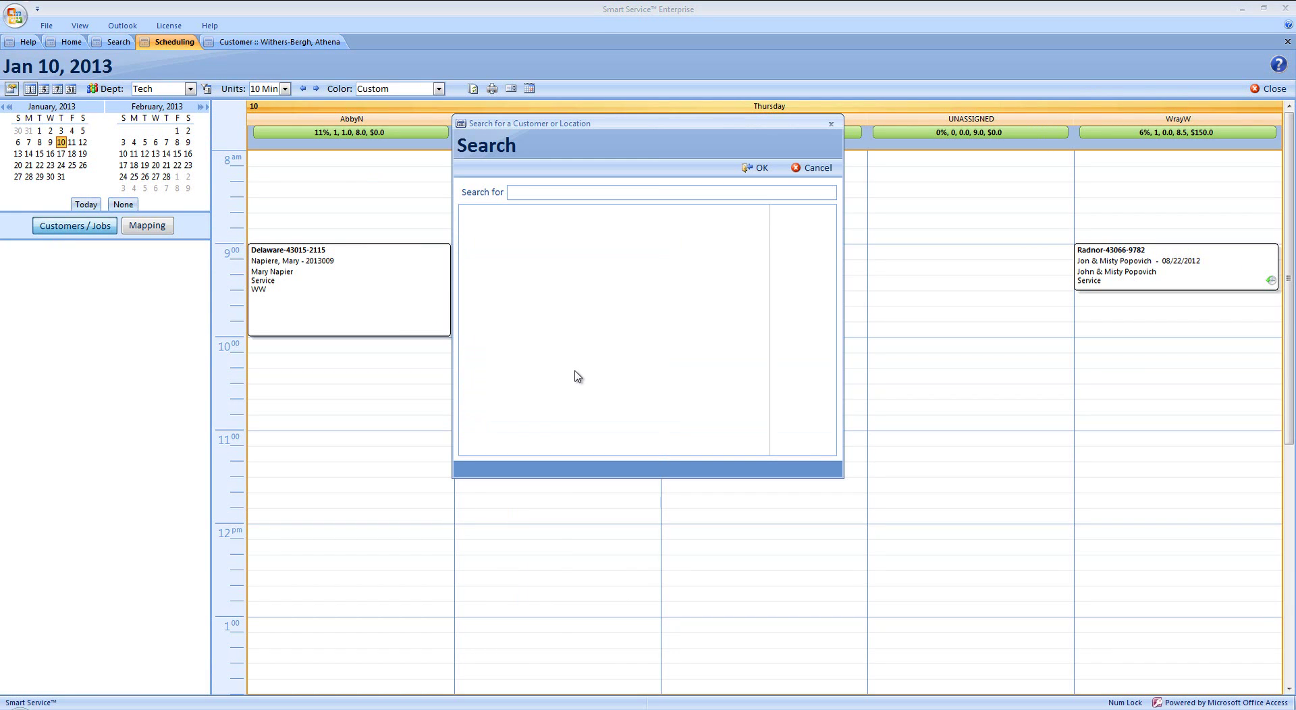
# - Select the Athena's Doggy Day Care customer for the job, accept the suggested job name and acknowledge the alert
pyautogui.write('athe')
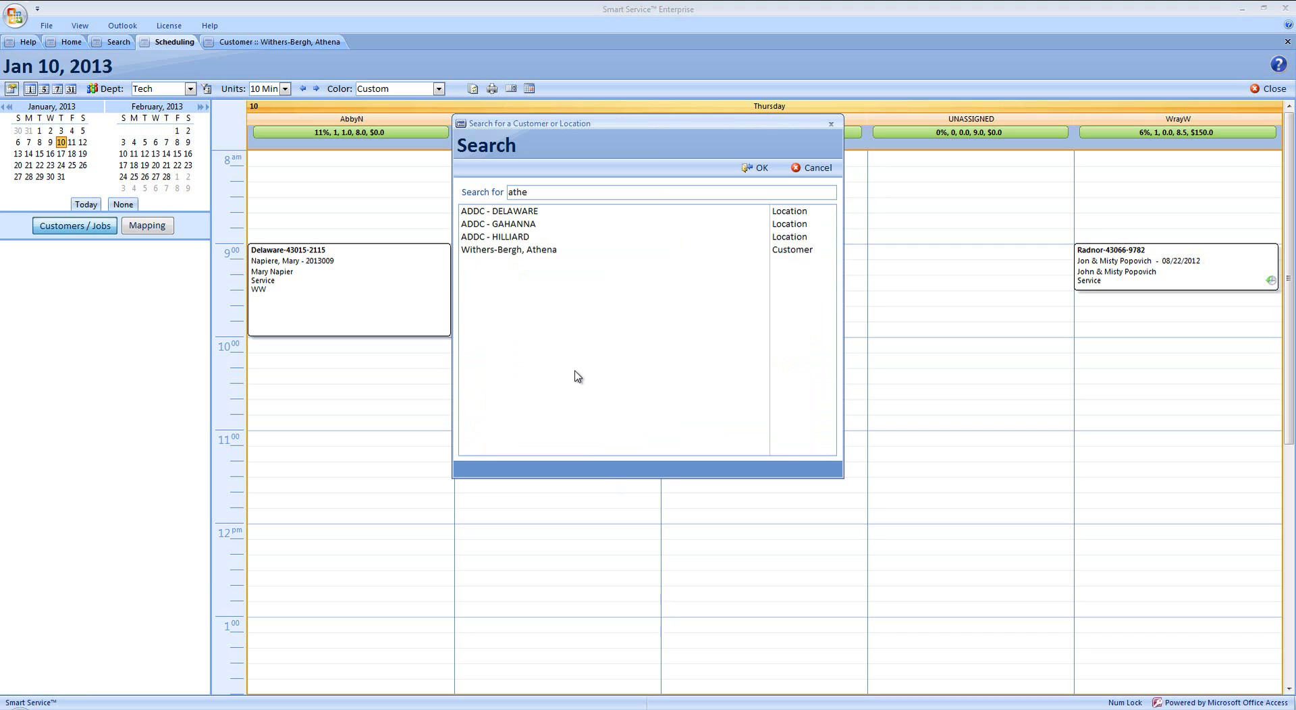
pyautogui.click(541, 251)
pyautogui.click(755, 170)
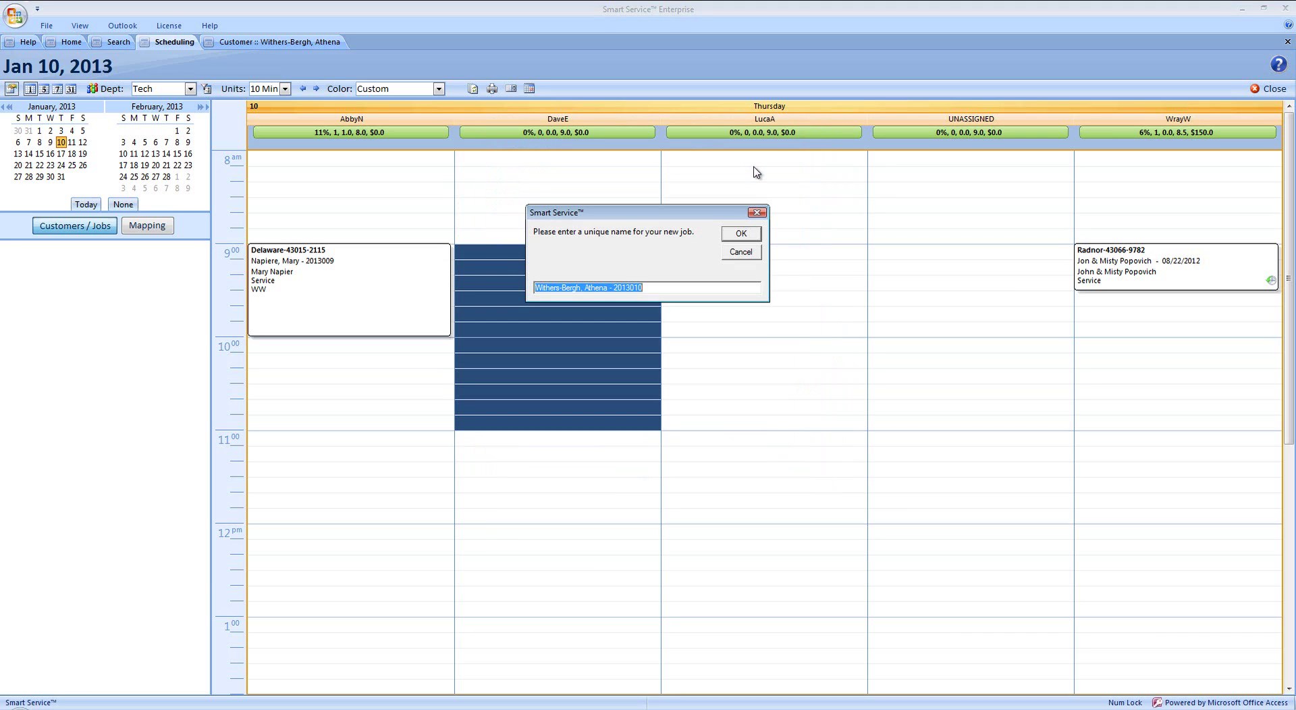
pyautogui.click(747, 233)
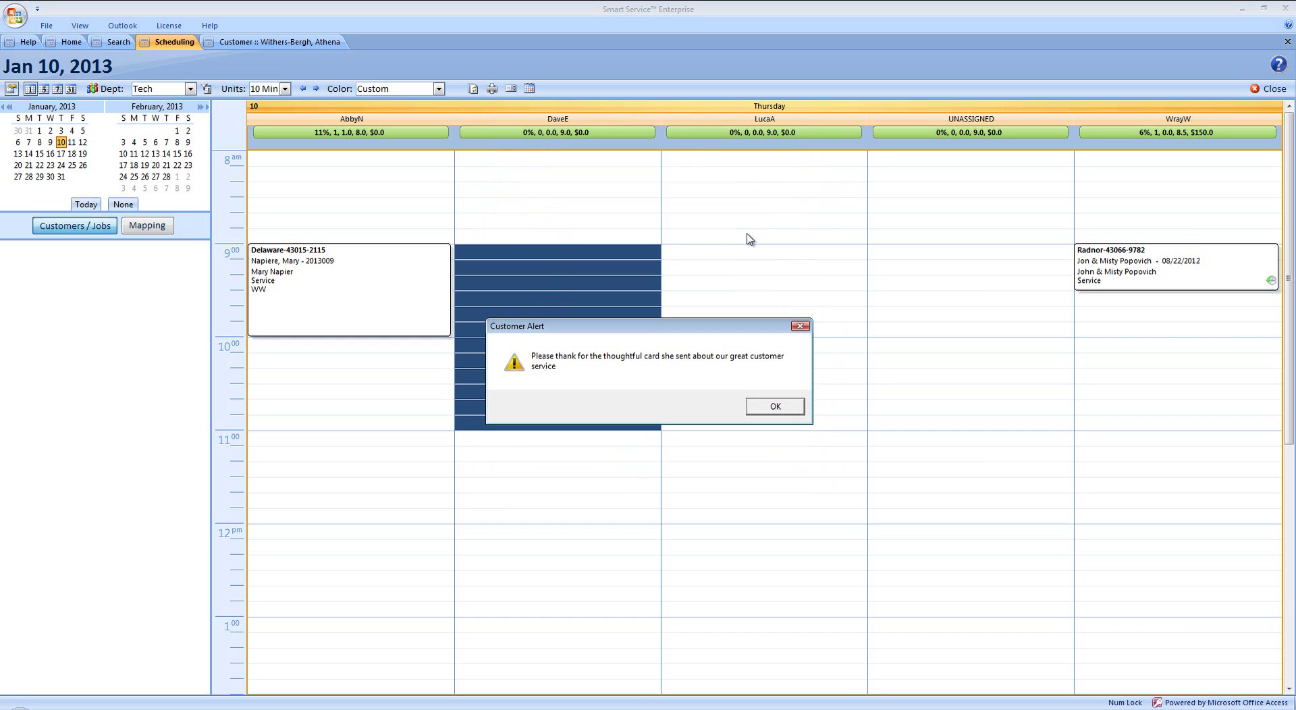
pyautogui.click(782, 406)
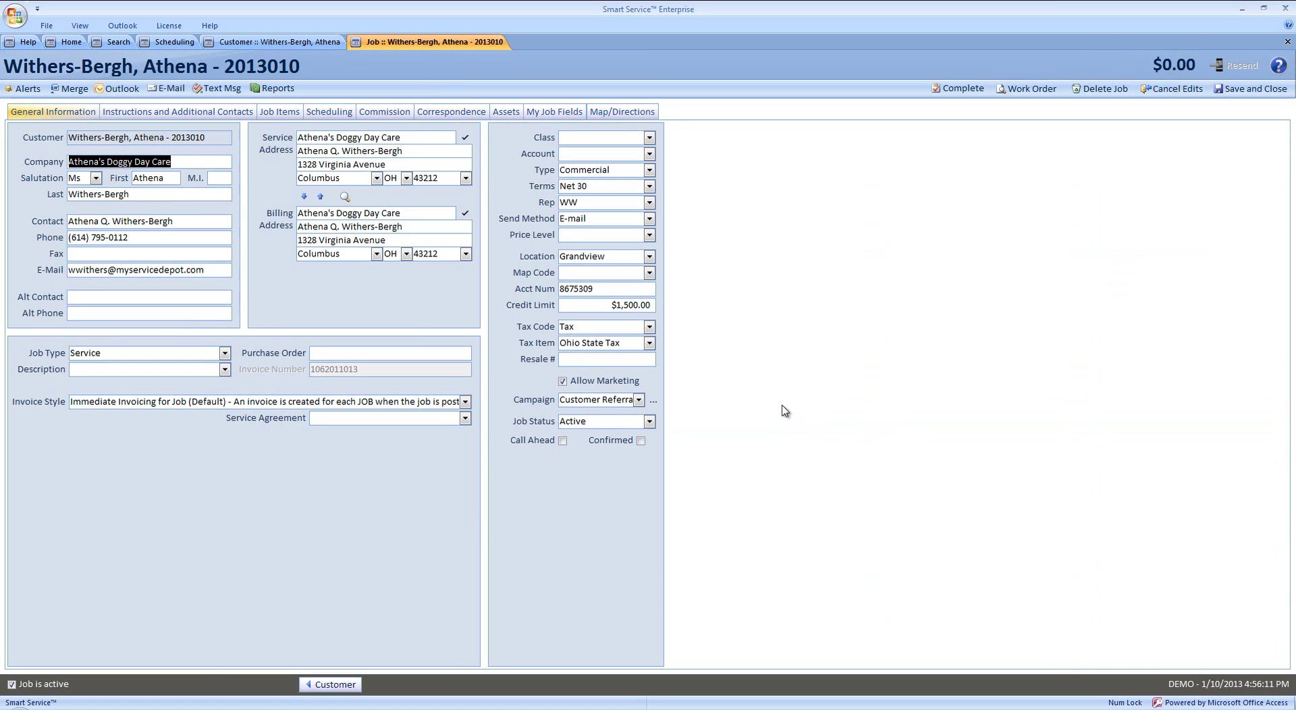
# - Save and close the new job, reopen it from the schedule and acknowledge the customer alert
pyautogui.click(1248, 88)
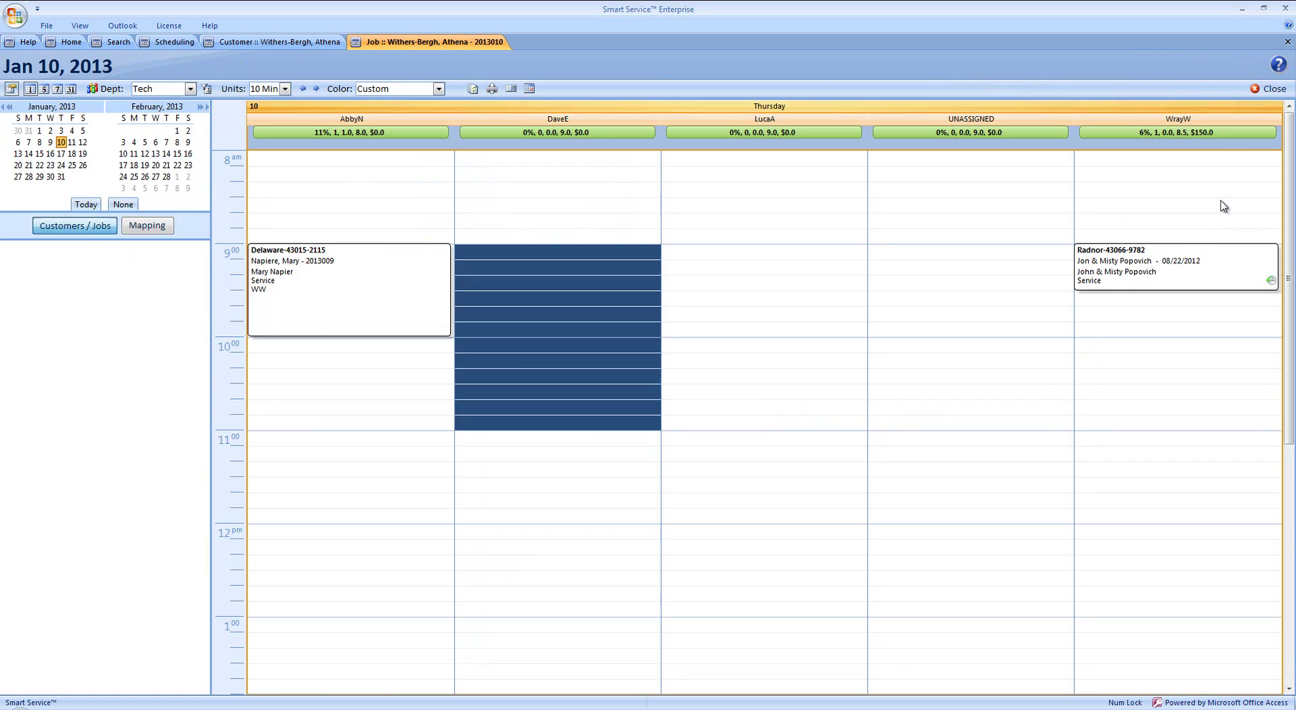
pyautogui.click(533, 336)
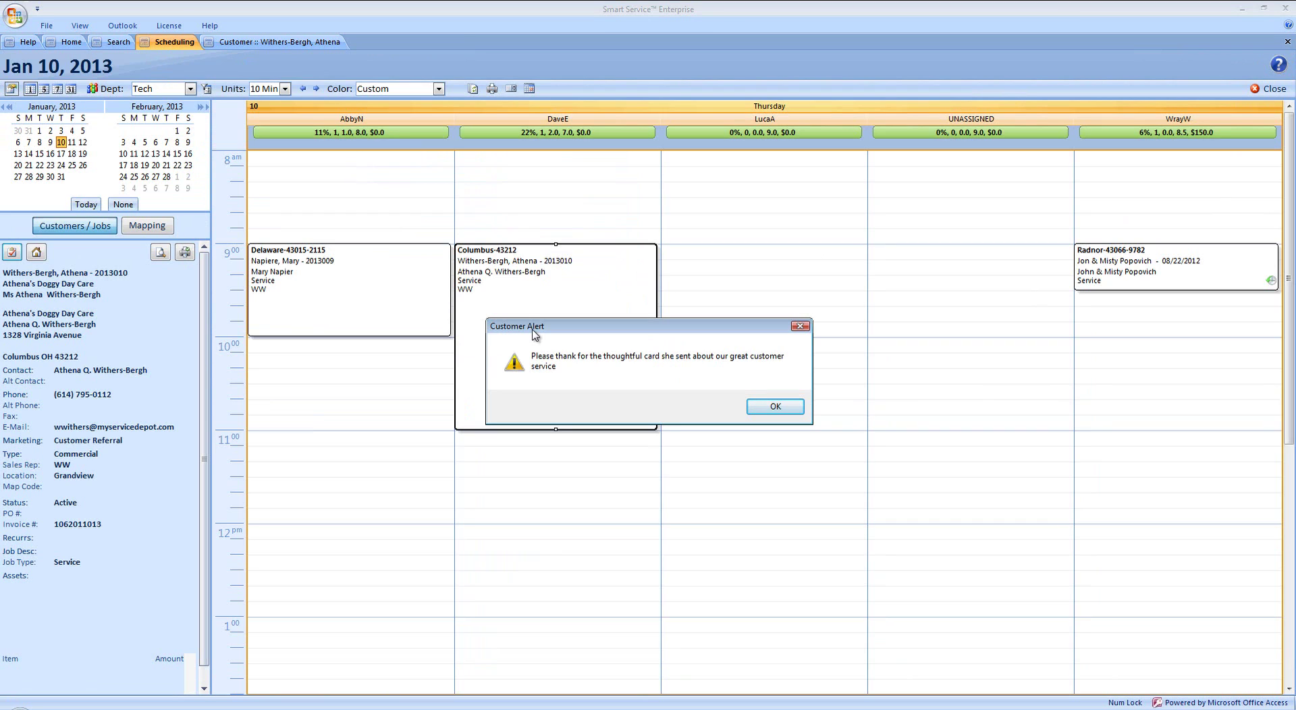
pyautogui.click(763, 406)
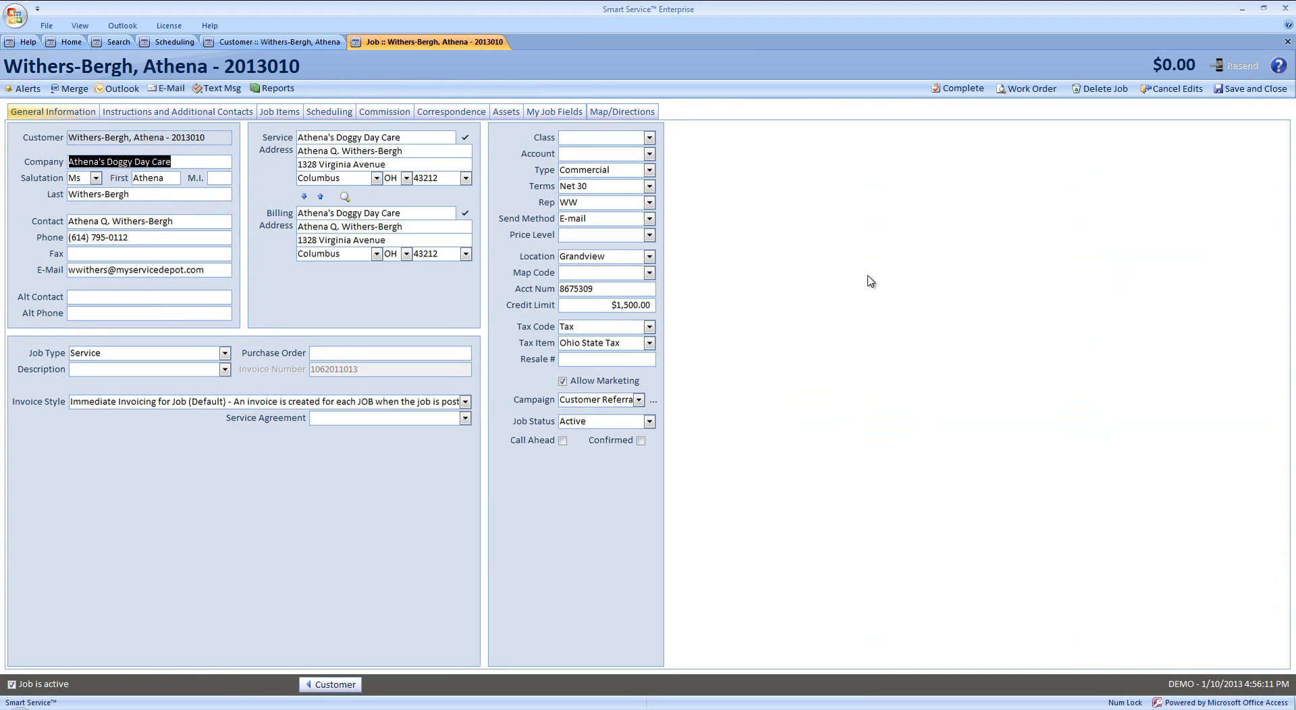
# - Clear the alert message on the open customer record, reset the alert color to white and save the alert
pyautogui.click(308, 43)
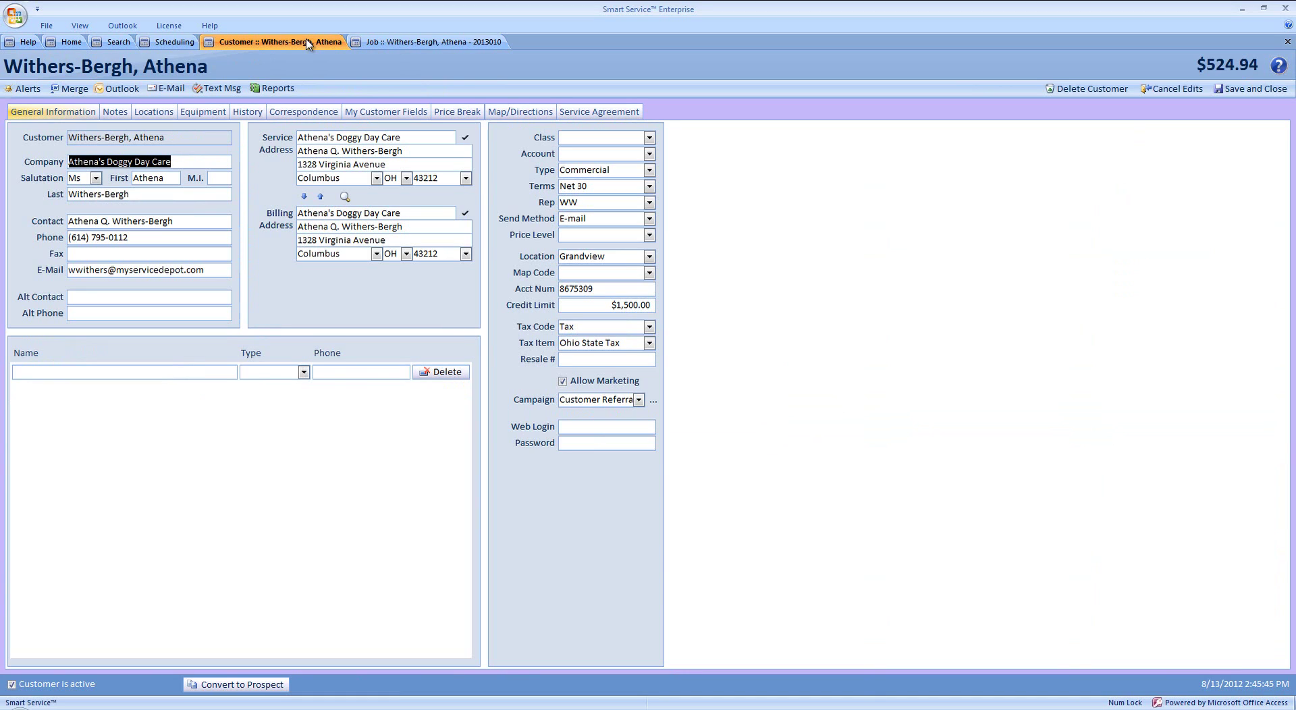
pyautogui.click(25, 87)
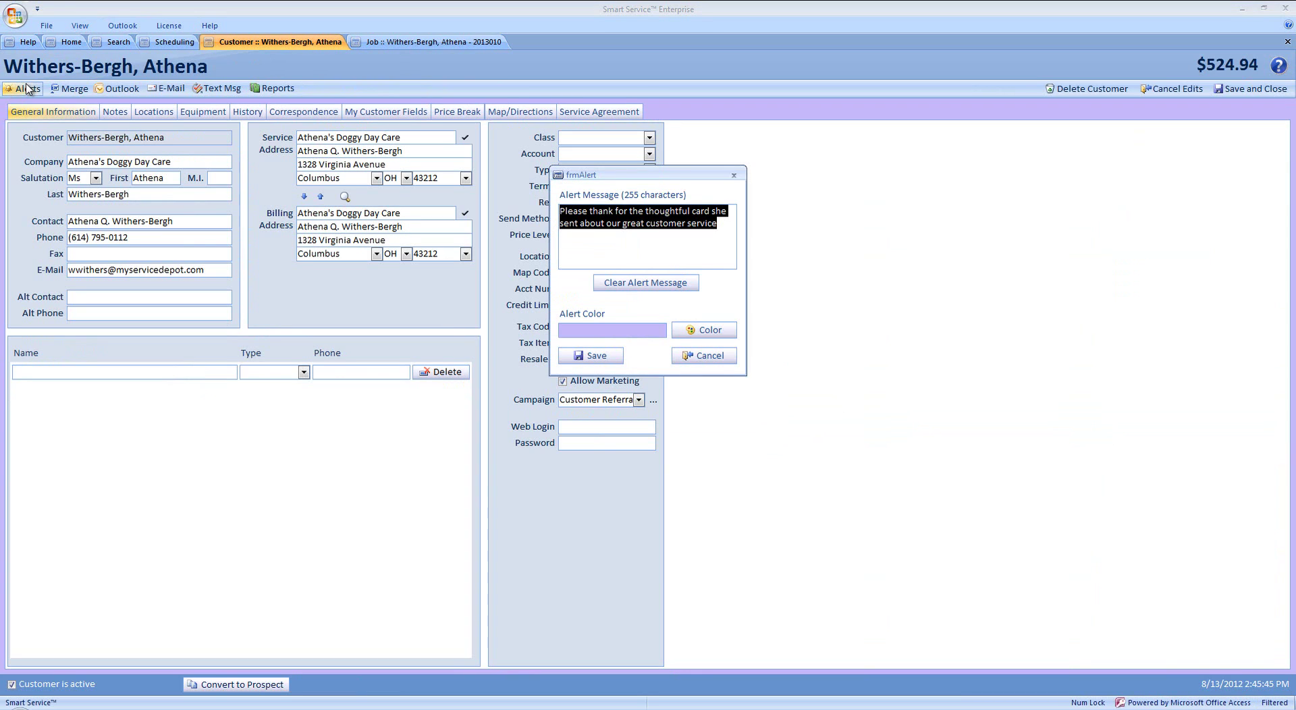
pyautogui.click(652, 287)
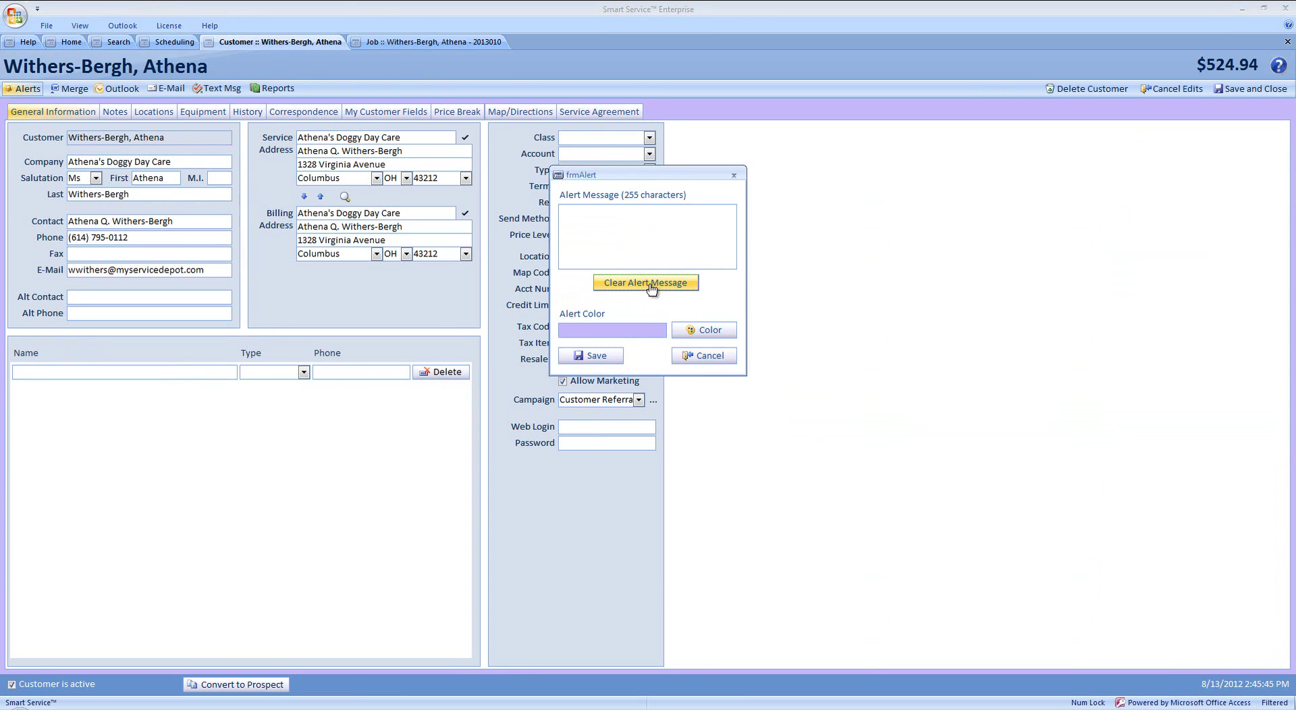
pyautogui.click(706, 329)
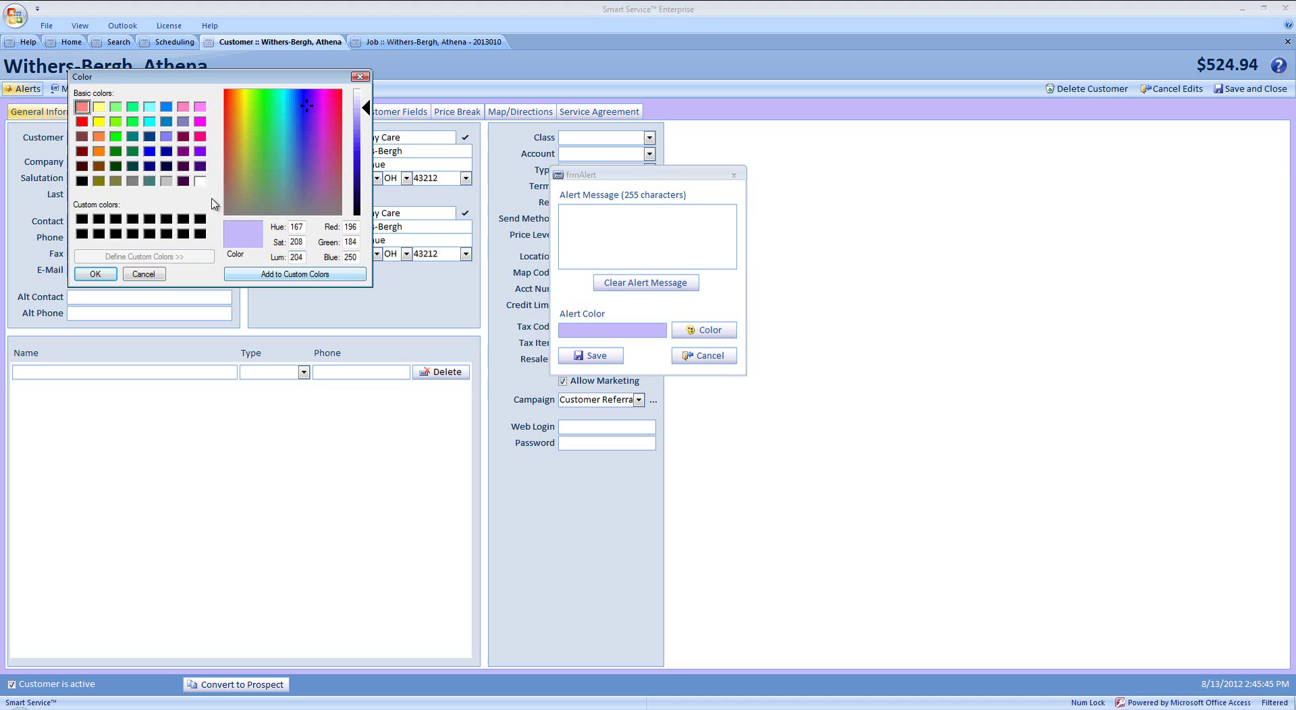
pyautogui.click(200, 181)
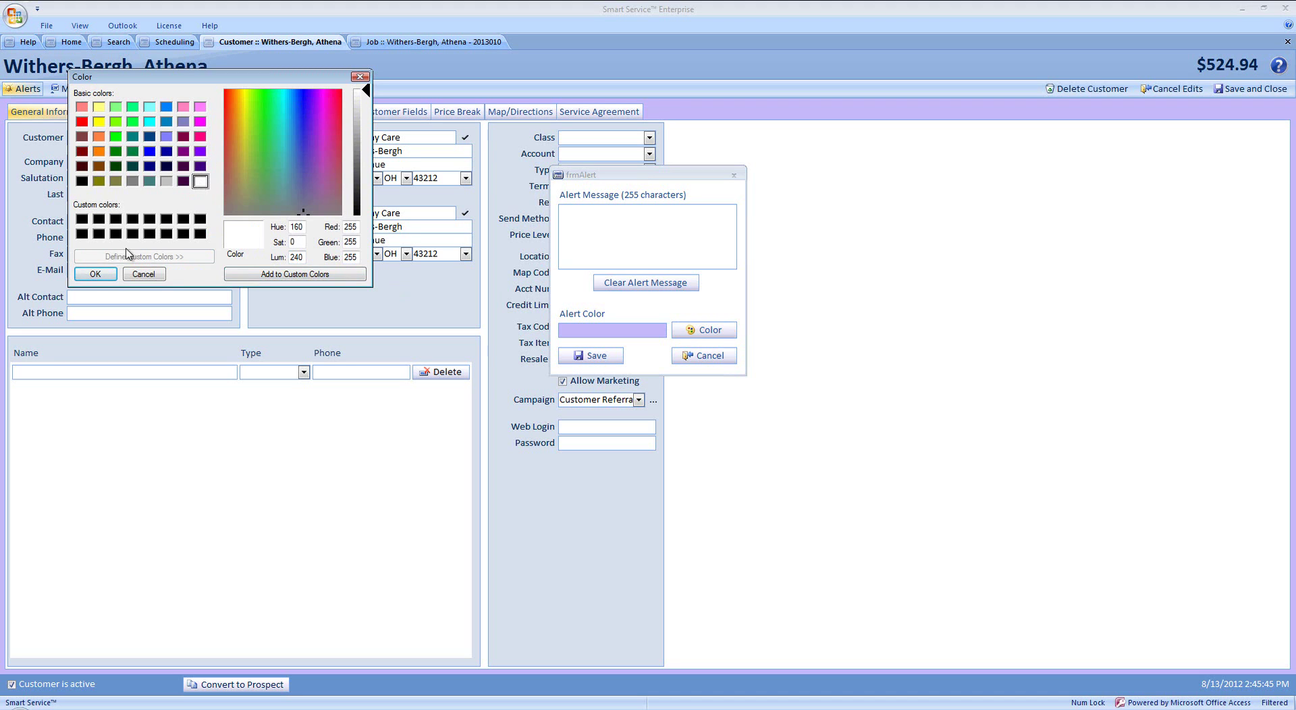
pyautogui.click(93, 275)
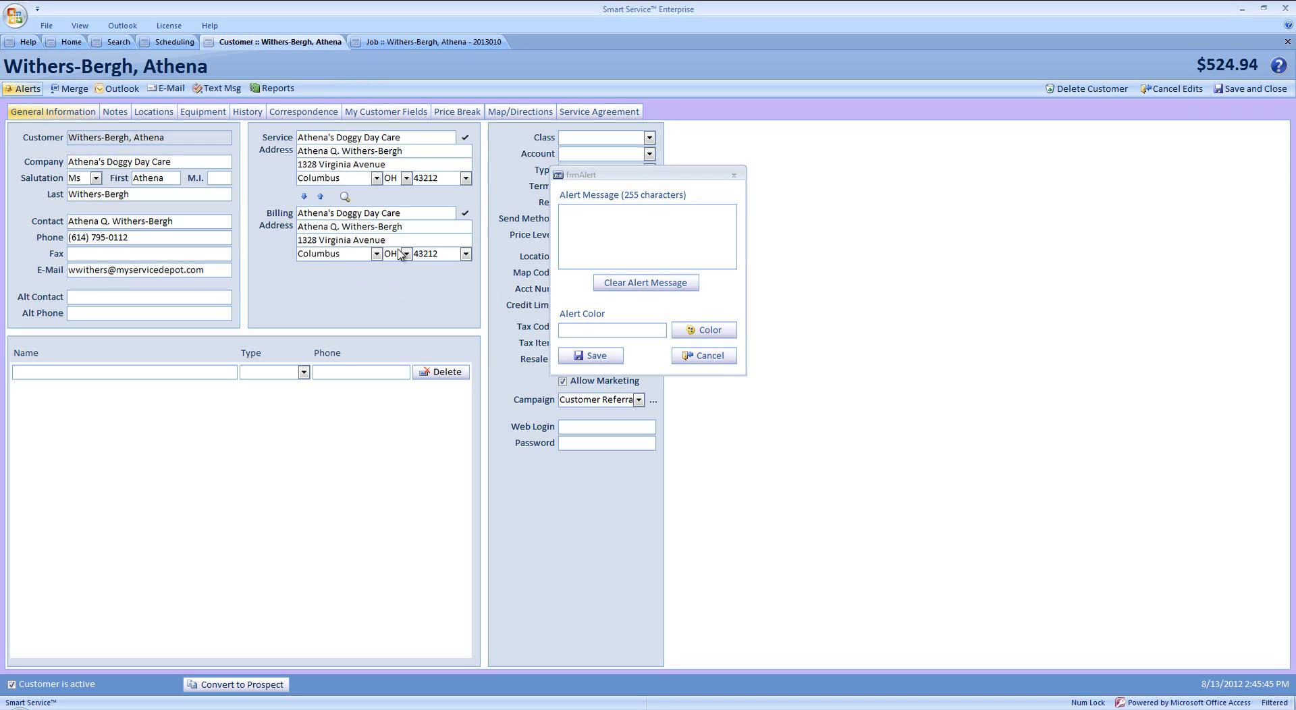
pyautogui.click(601, 359)
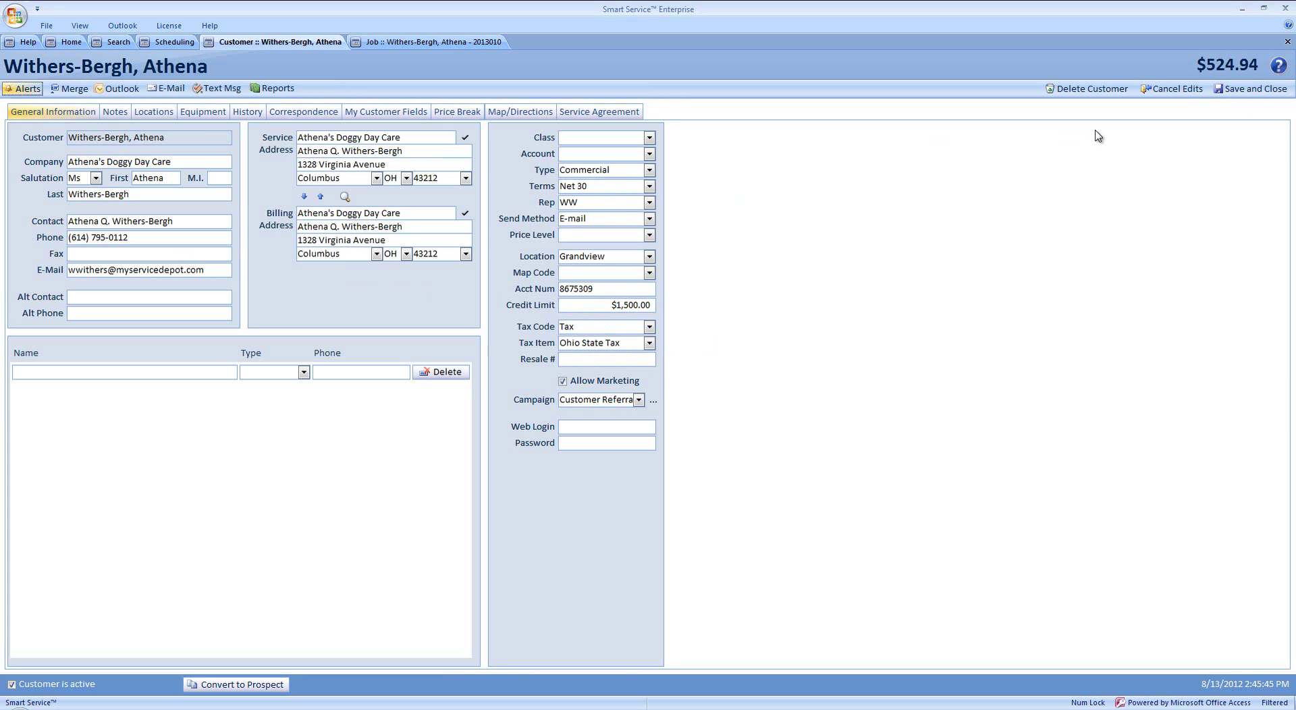
# - Save and close both the customer record and the open job
pyautogui.click(1256, 89)
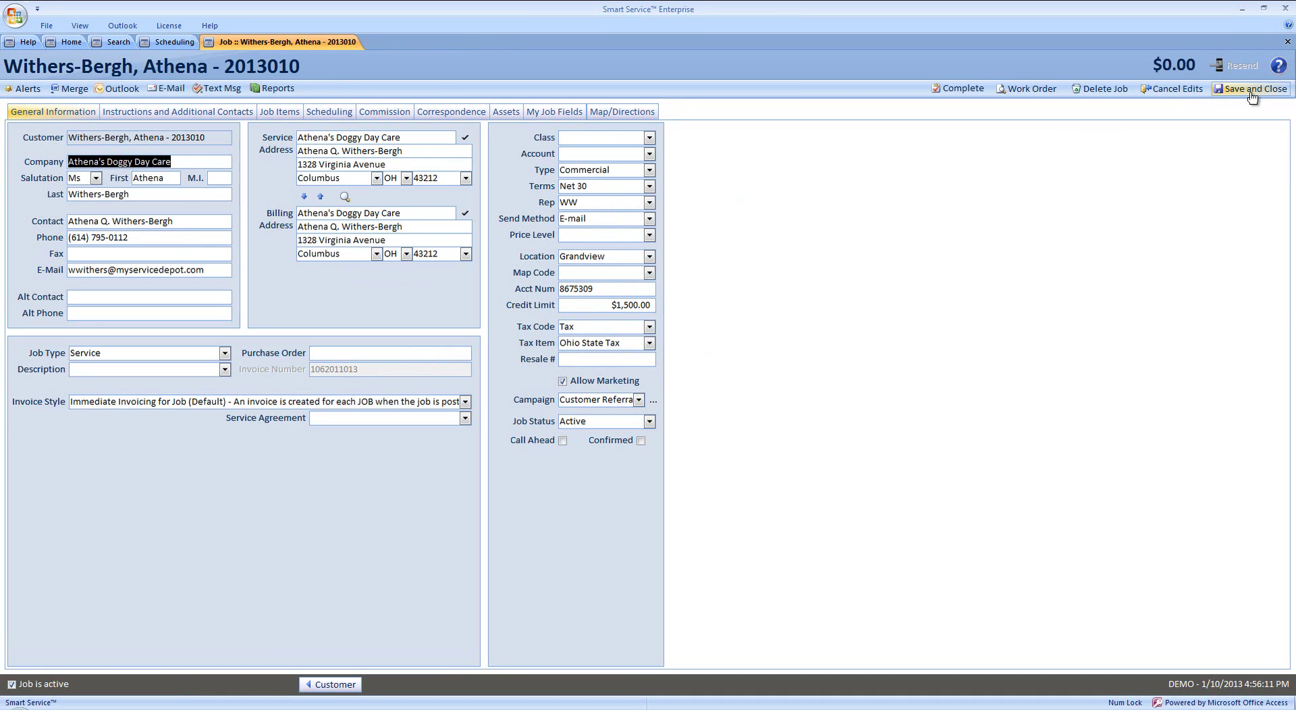
pyautogui.click(1253, 94)
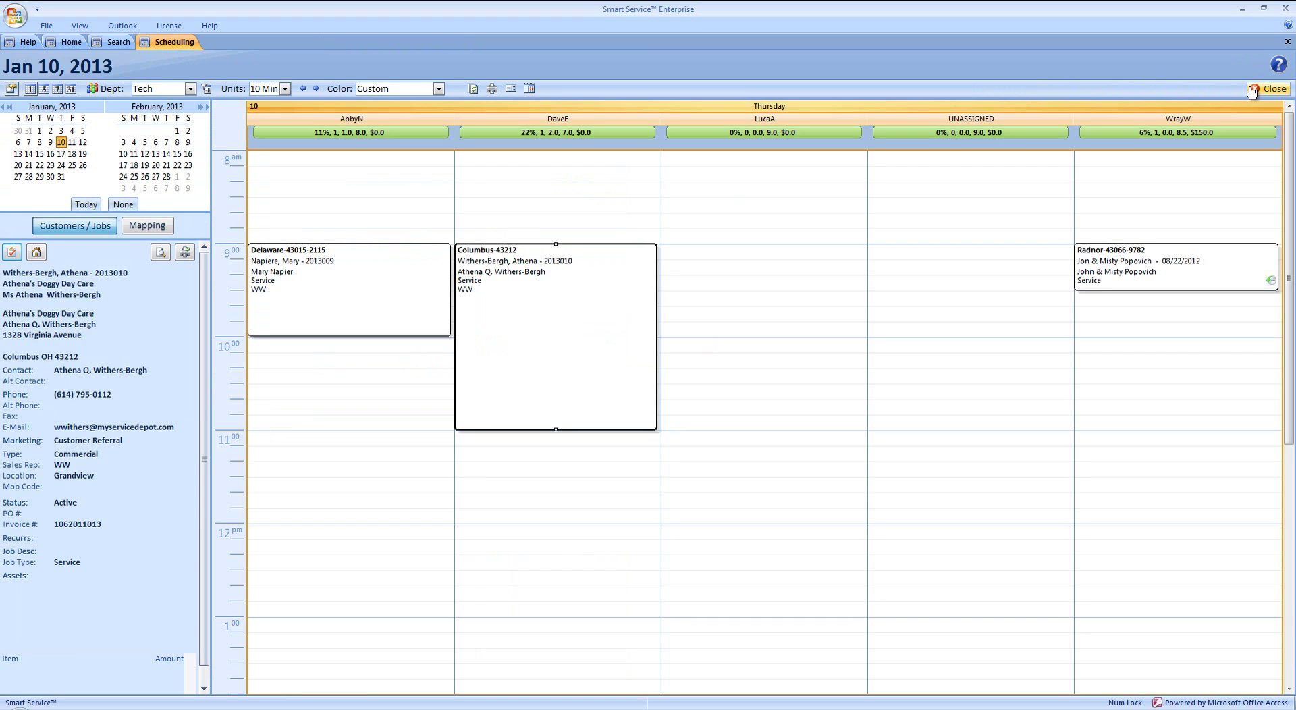